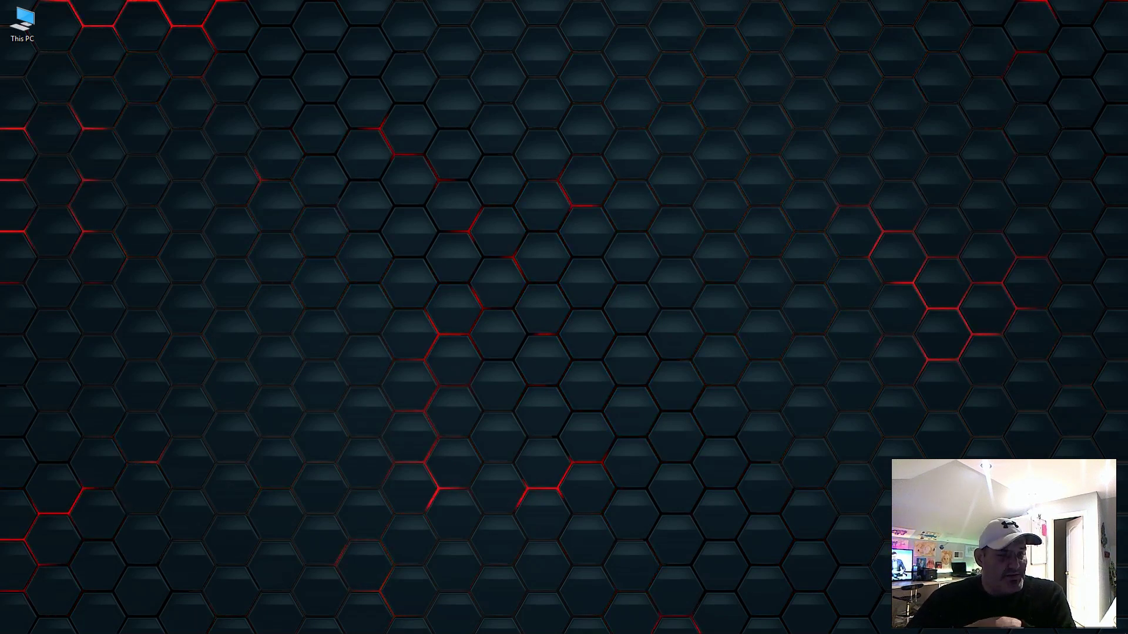
Review the Workflow.png flowchart of the setup application's stages and close the image viewer
double_click(377, 130)
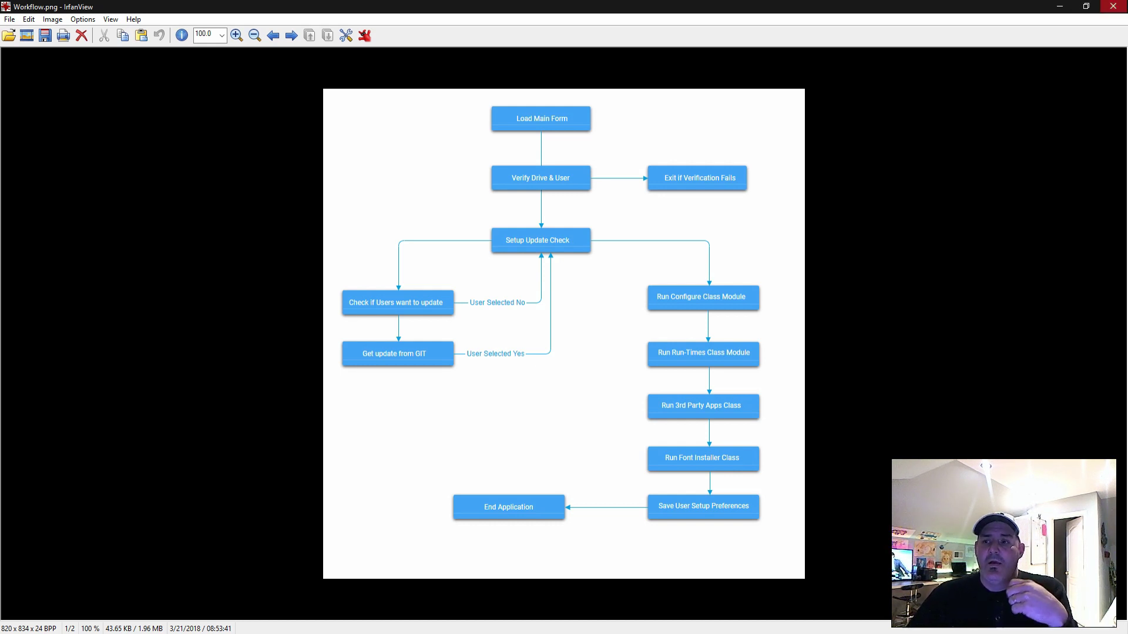
left_click(1113, 6)
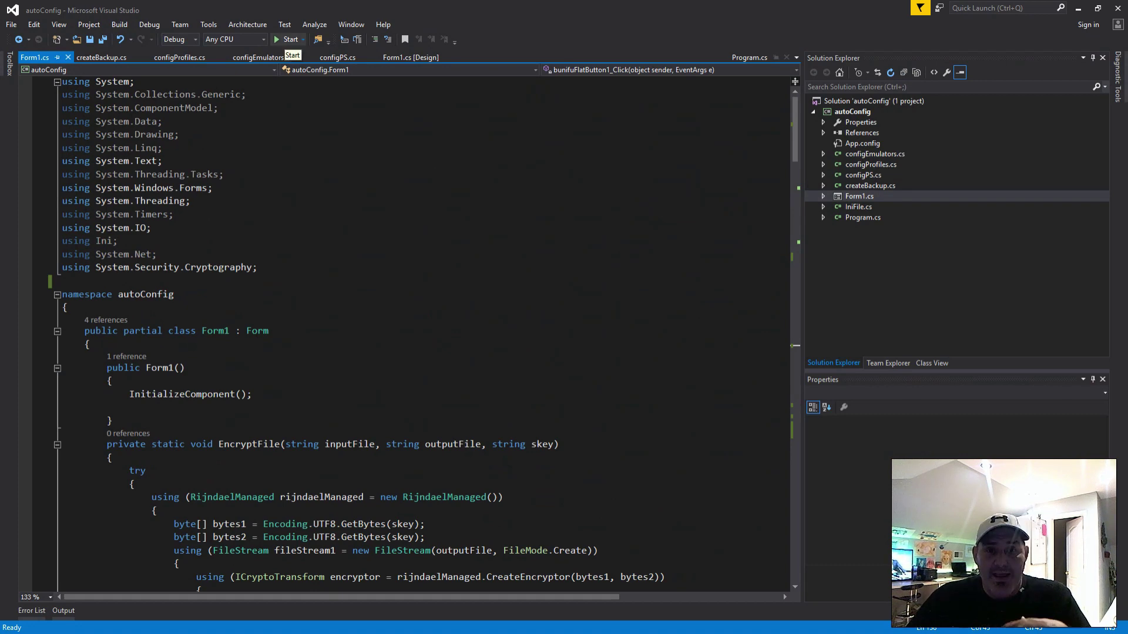
Run the autoConfig project and carry out the auto configuration with the Joystick Configuration option selected
left_click(286, 39)
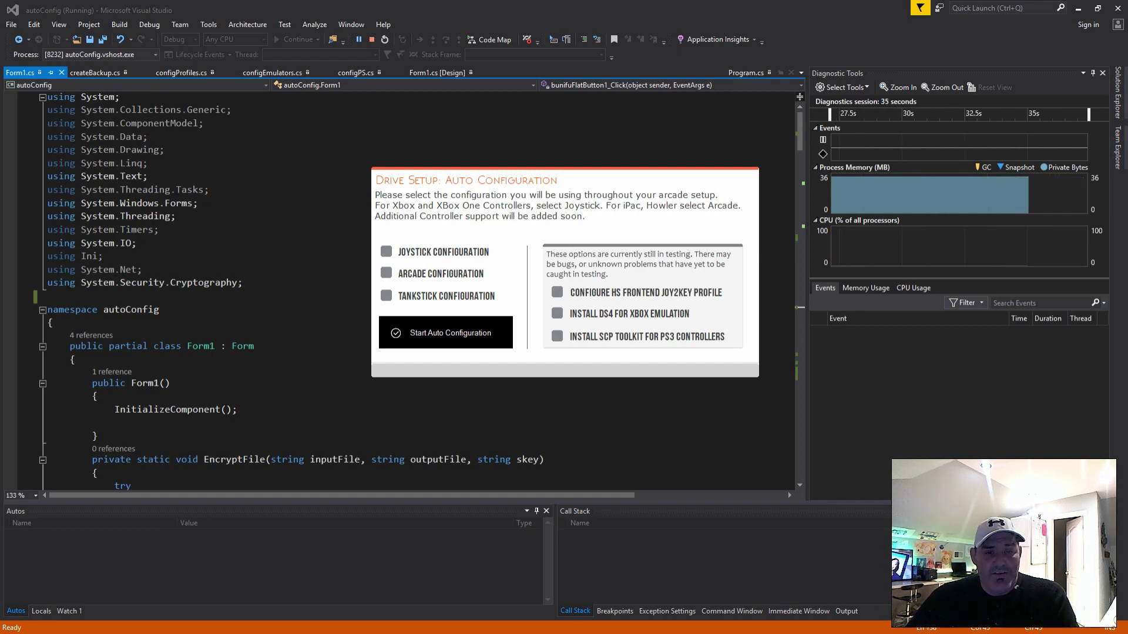
left_click(385, 252)
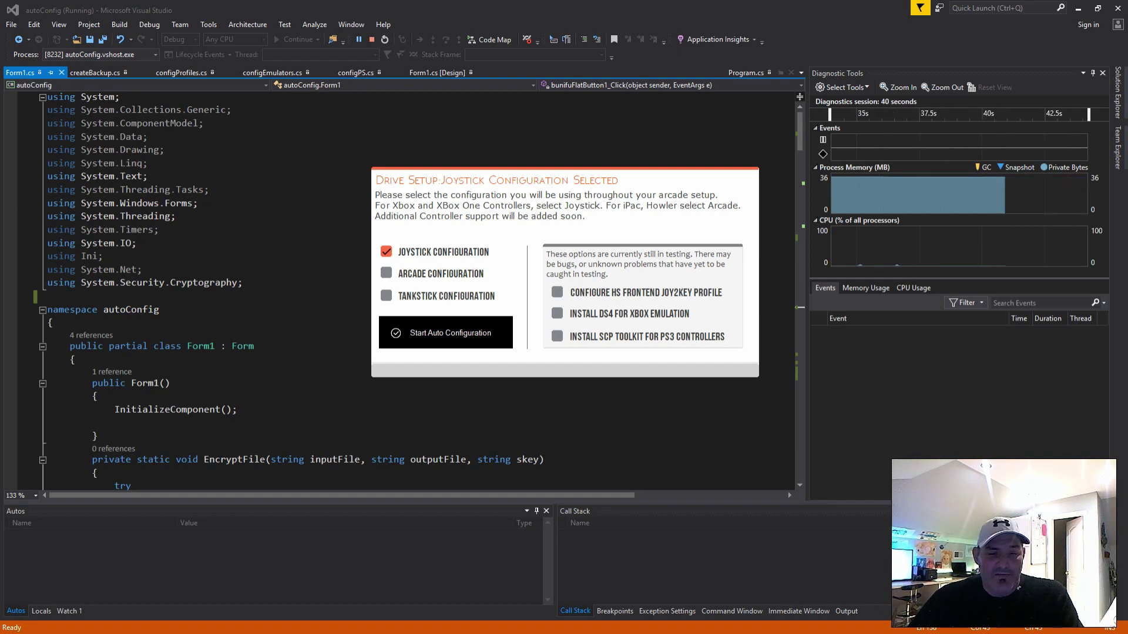
key("Return")
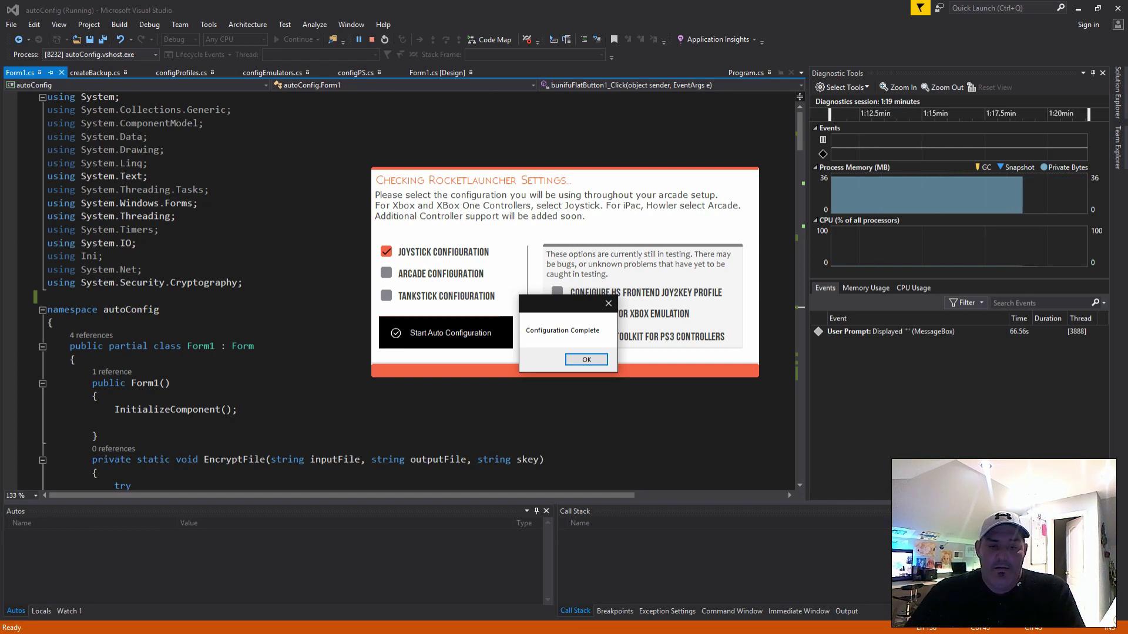
key("Return")
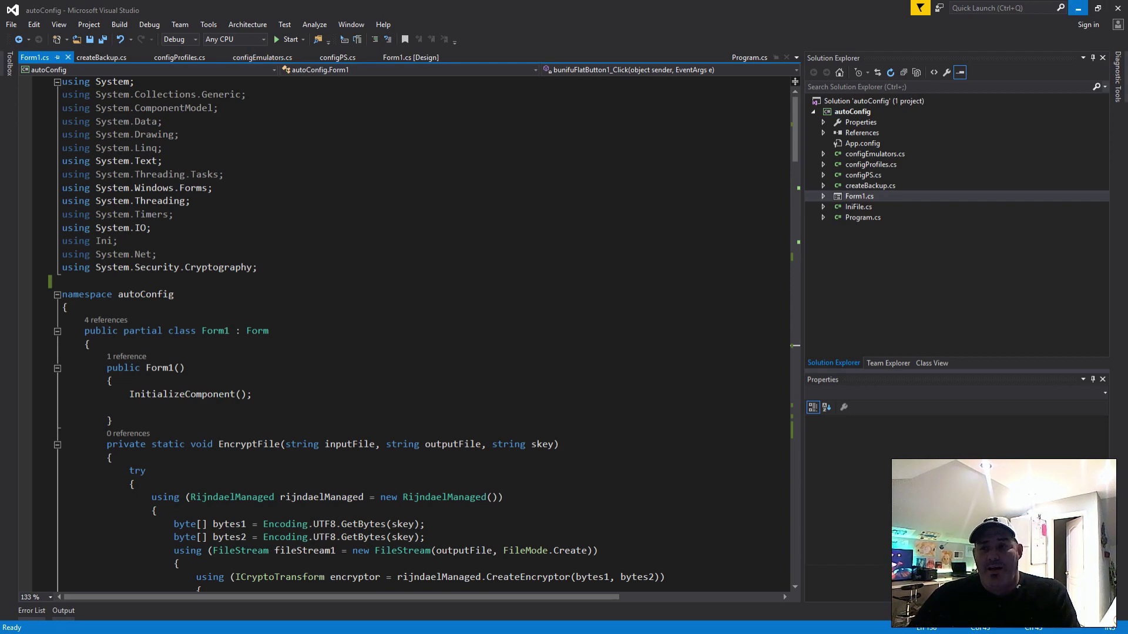
Minimize Visual Studio, add credits in Smash TV and start a one-player game
left_click(1078, 9)
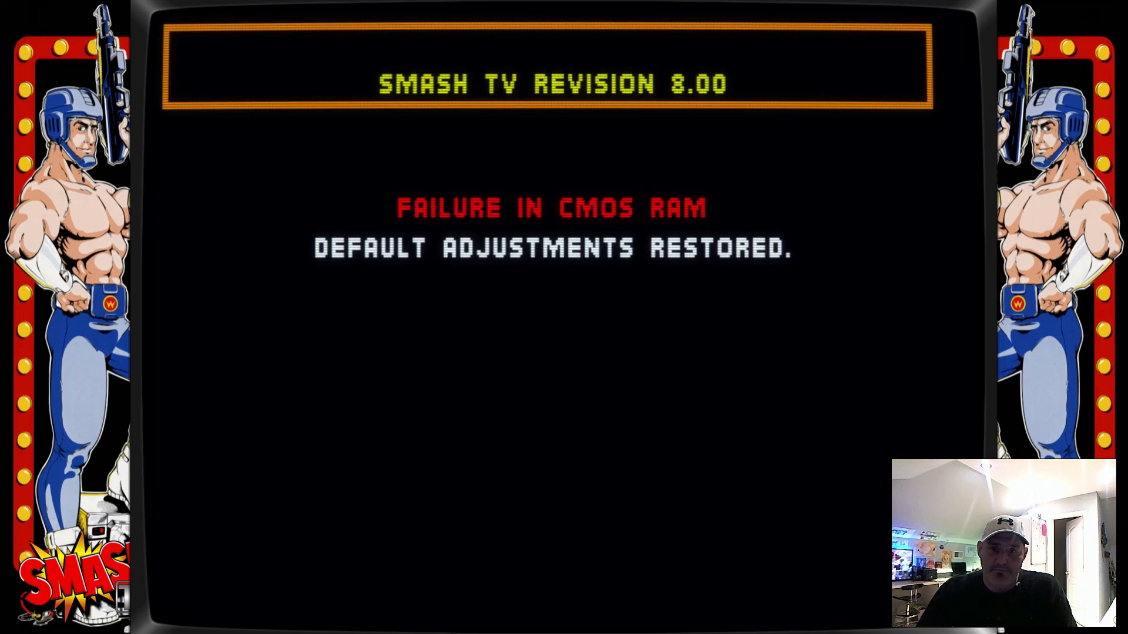
key("5")
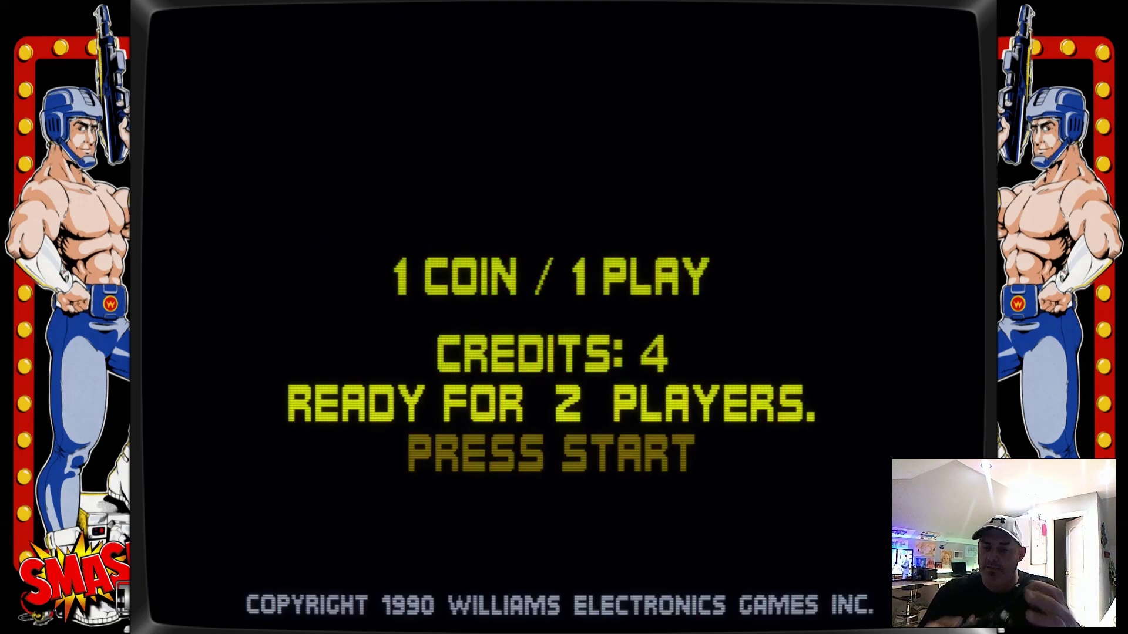
key("5")
key("5")
key("5")
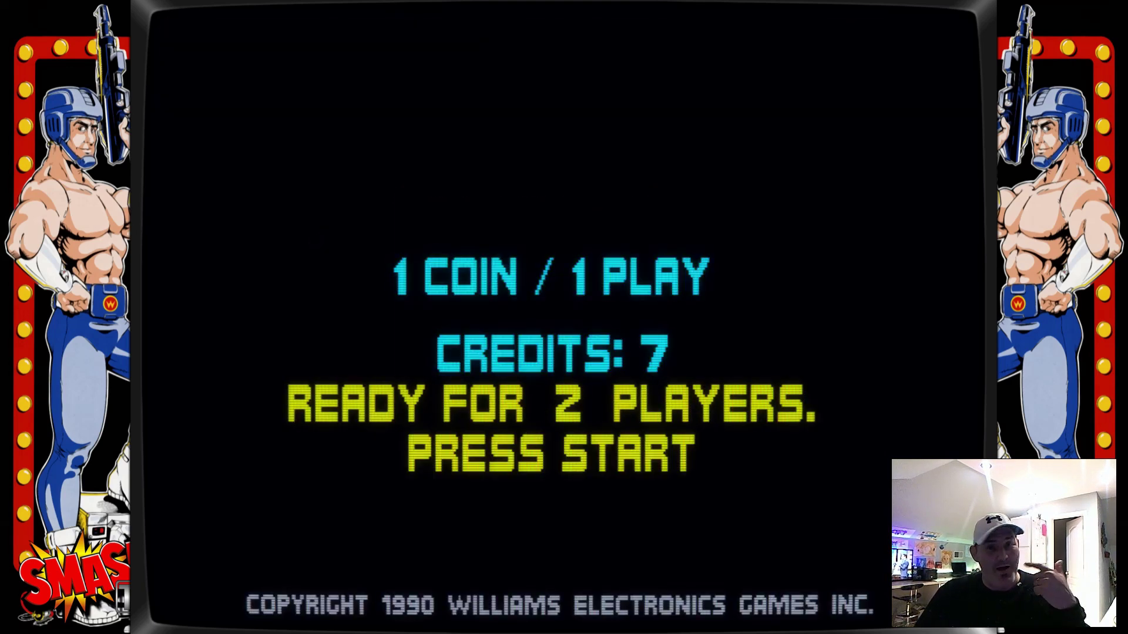
key("5")
key("5")
key("5")
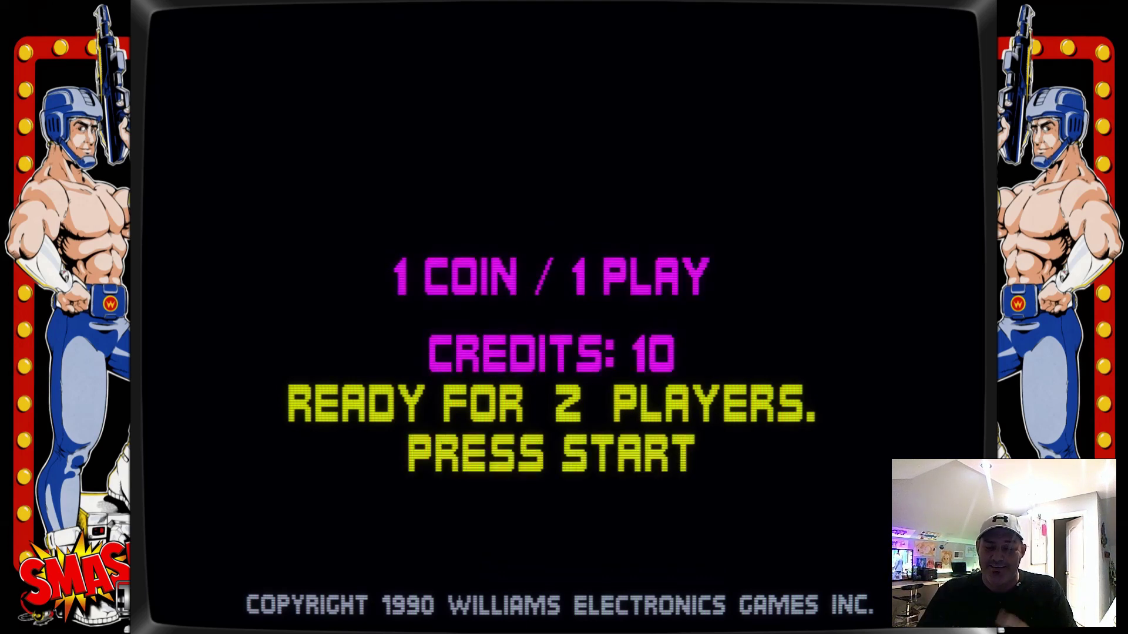
key("5")
key("1")
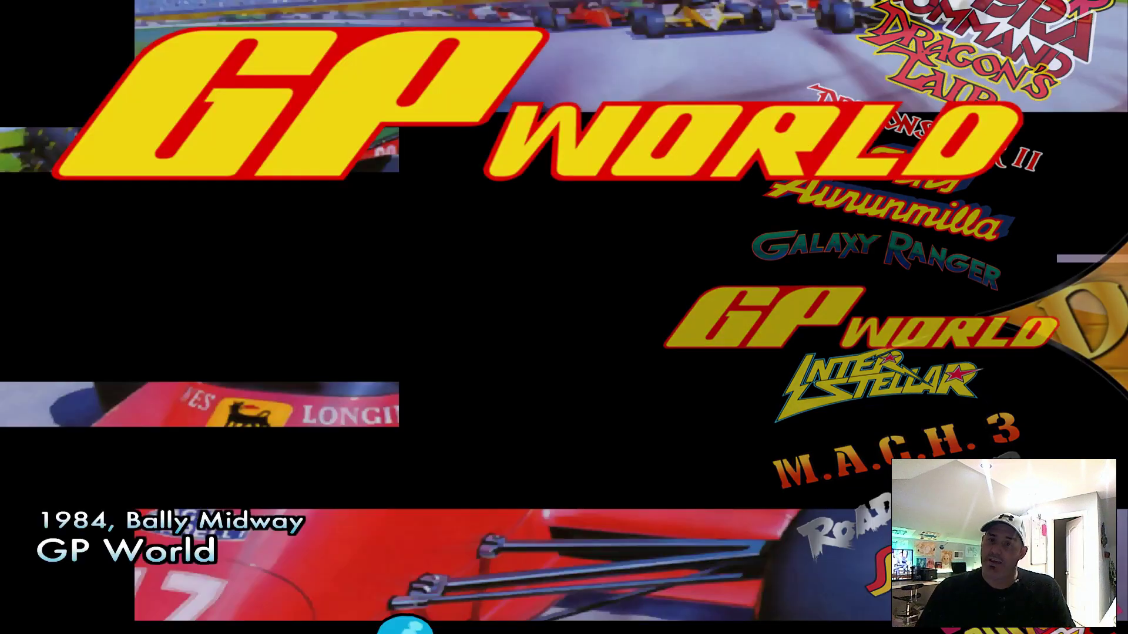
Select Dragons Lair in the frontend's laserdisc game wheel and launch it
key("Up")
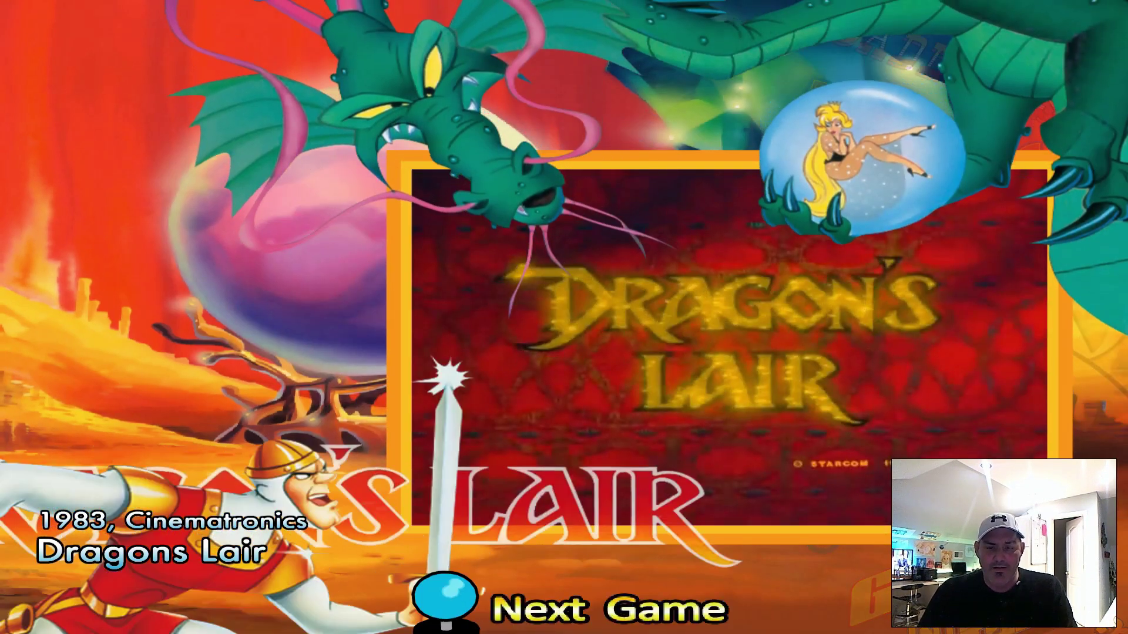
key("Return")
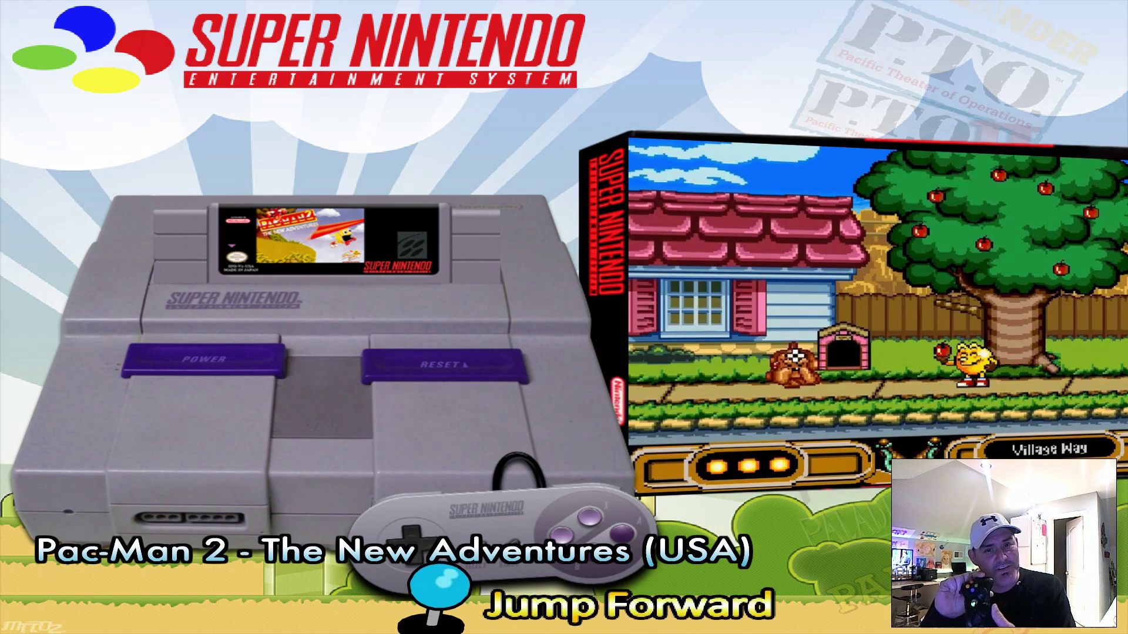
Browse the Super Nintendo game wheel to Ranma 1-2 - Hard Battle (USA) and launch the game
key("Down")
key("Down")
key("Down")
key("Down")
key("Down")
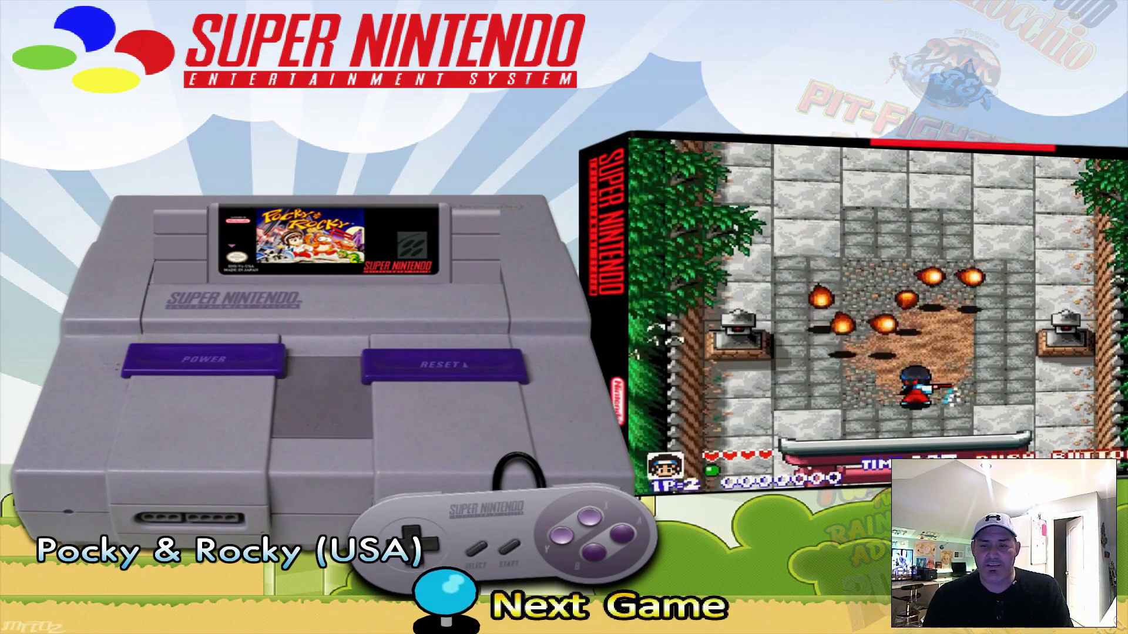
key("Down")
key("Down")
key("Down")
key("Down")
key("Down")
key("Down")
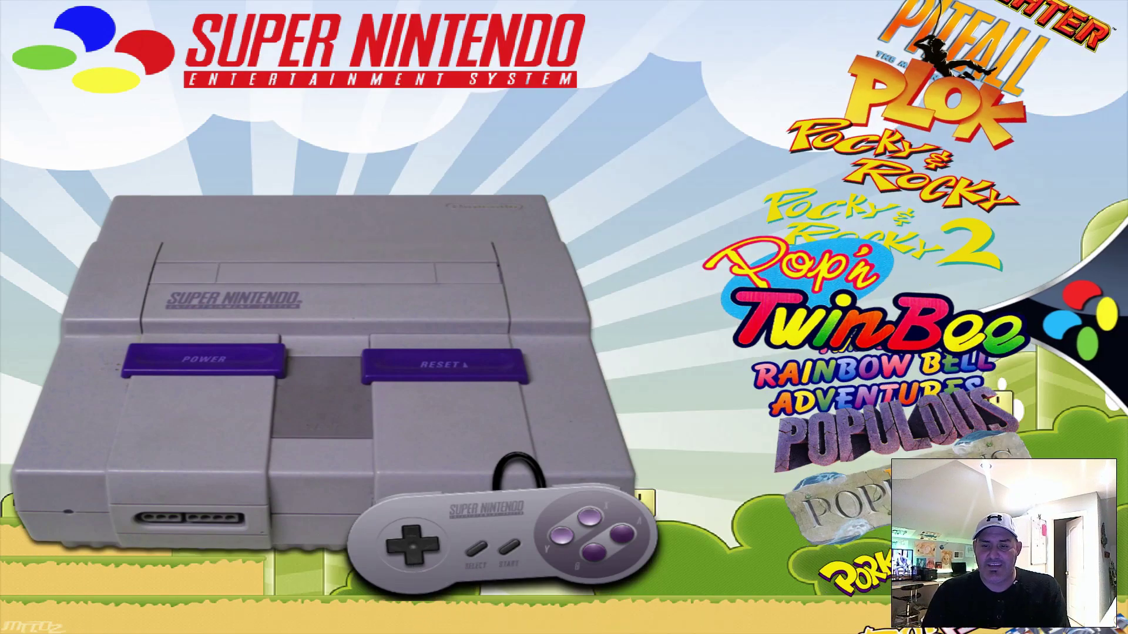
key("Down")
key("Down")
key("Down")
key("Down")
key("Down")
key("Down")
key("Down")
key("Down")
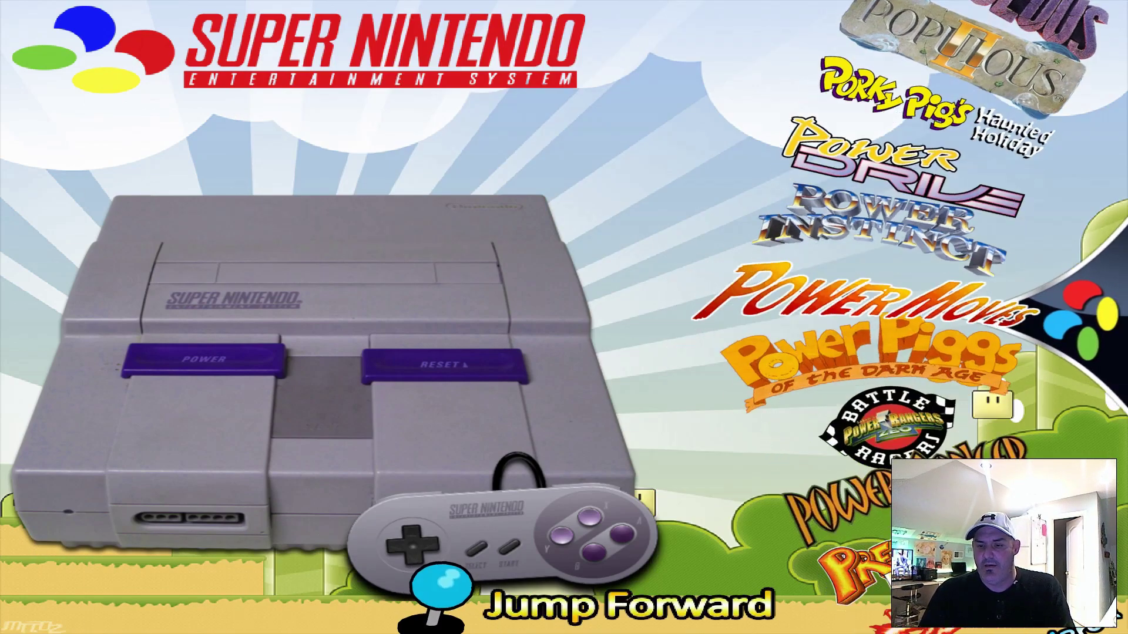
key("Down")
key("Down")
key("Down")
key("Down")
key("Down")
key("Down")
key("Down")
key("Down")
key("Down")
key("Down")
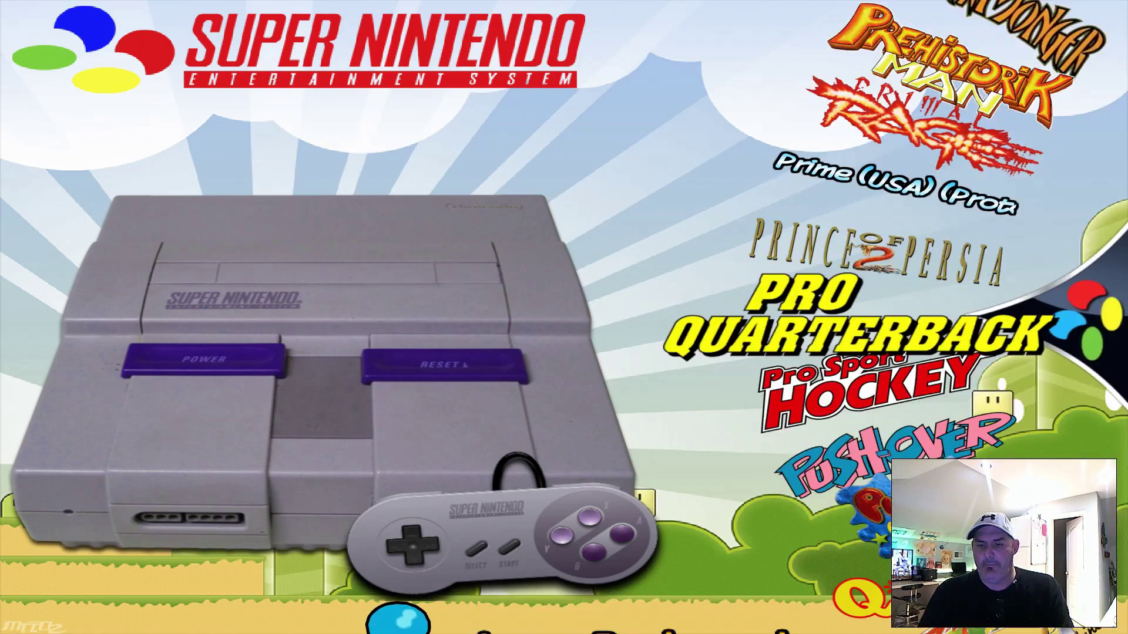
key("Down")
key("Down")
key("Down")
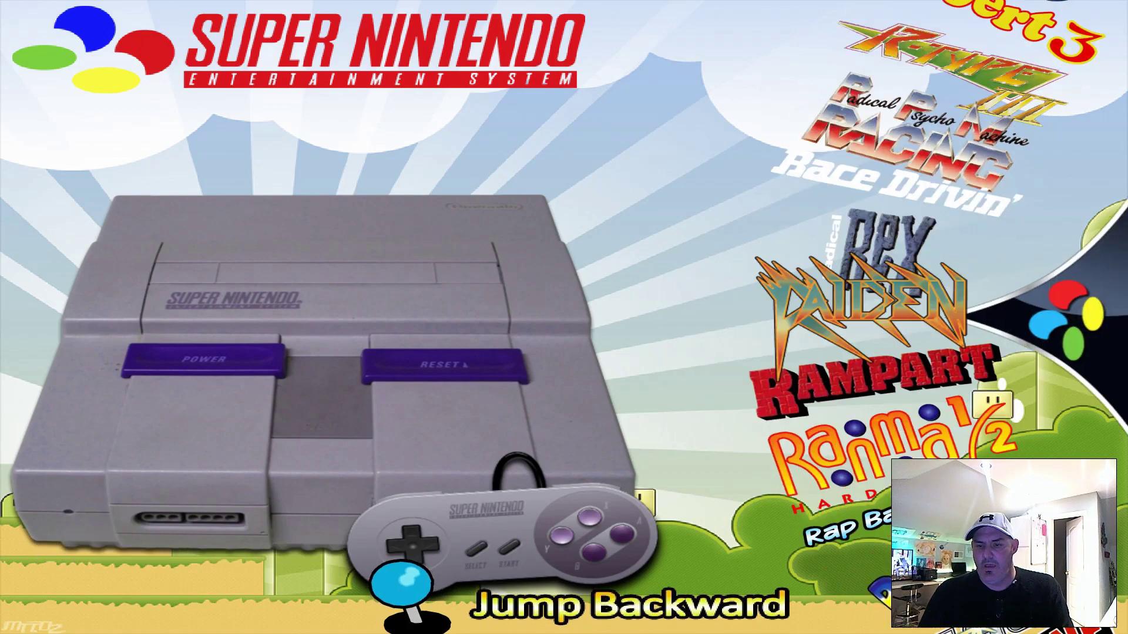
key("Down")
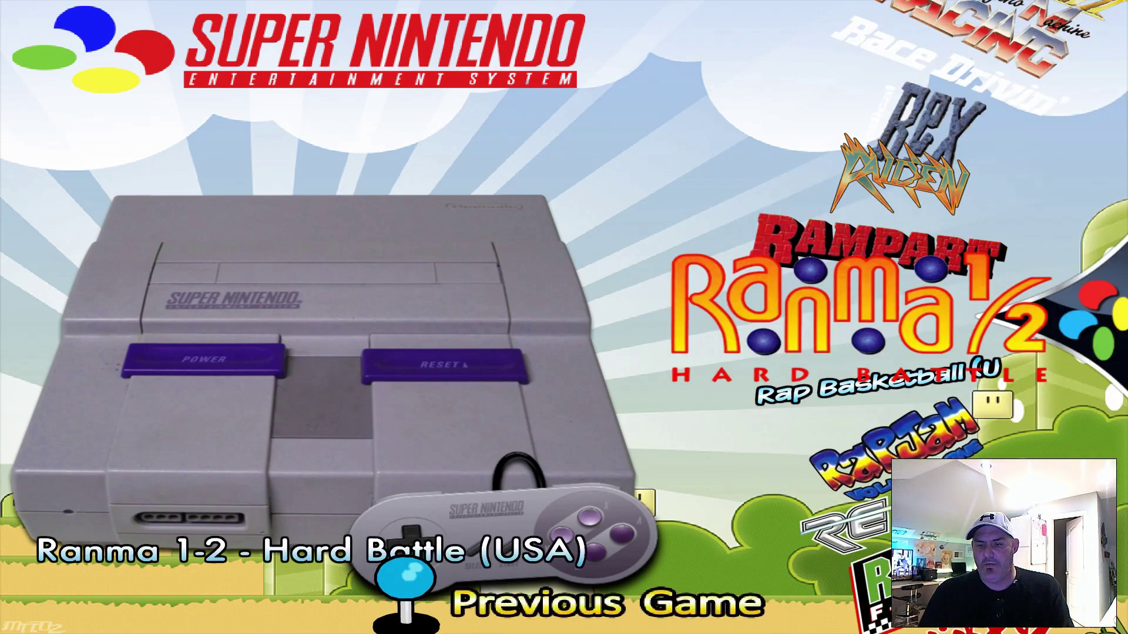
key("Return")
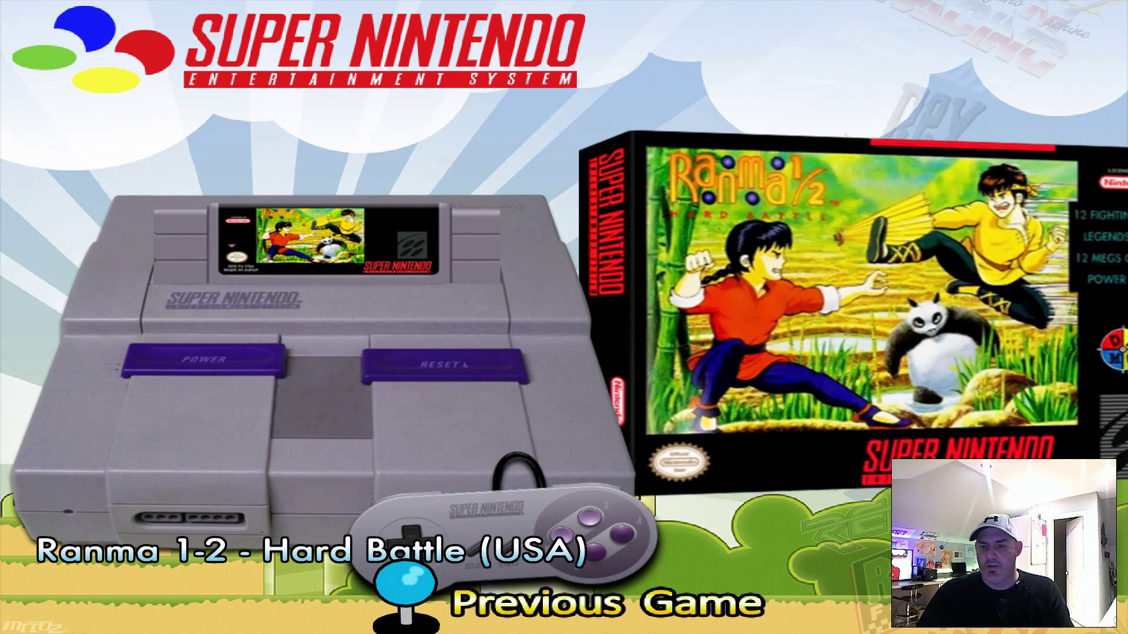
Exit the arcade frontend and return to Visual Studio
key("Return")
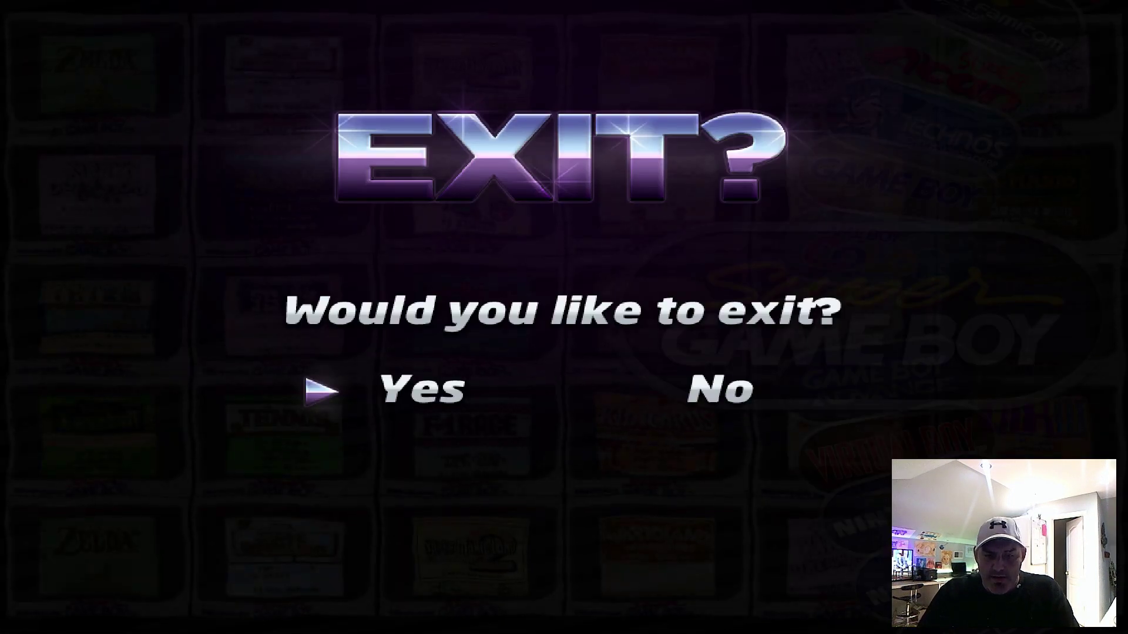
key("Return")
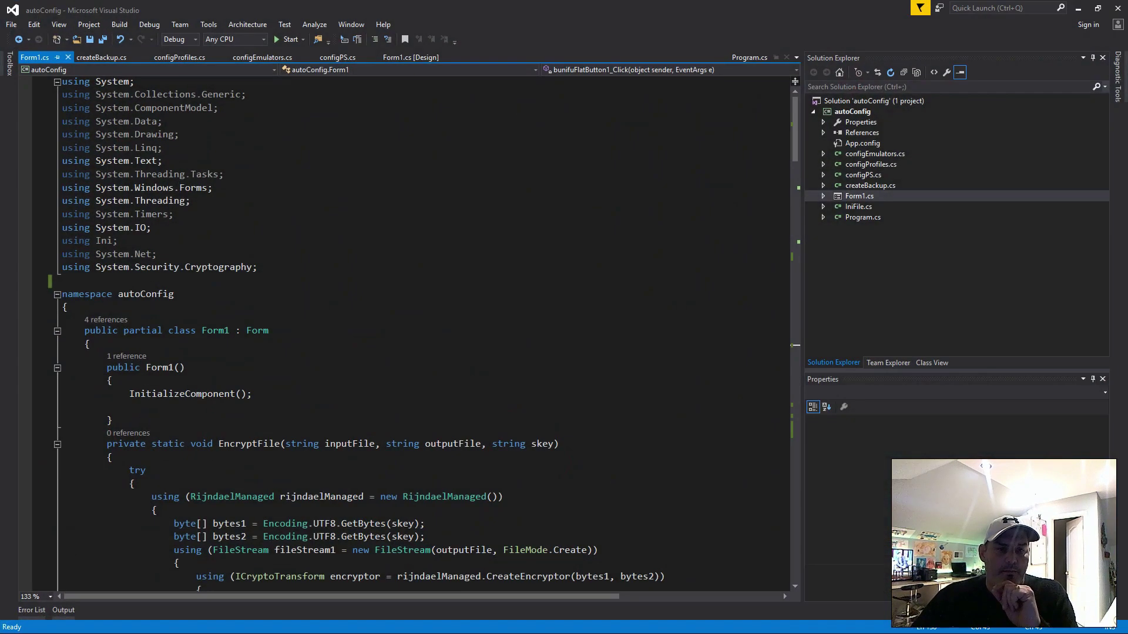
Run the autoConfig project again and try toggling the Arcade Configuration and Configure HS Frontend Joy2Key Profile options
key("F5")
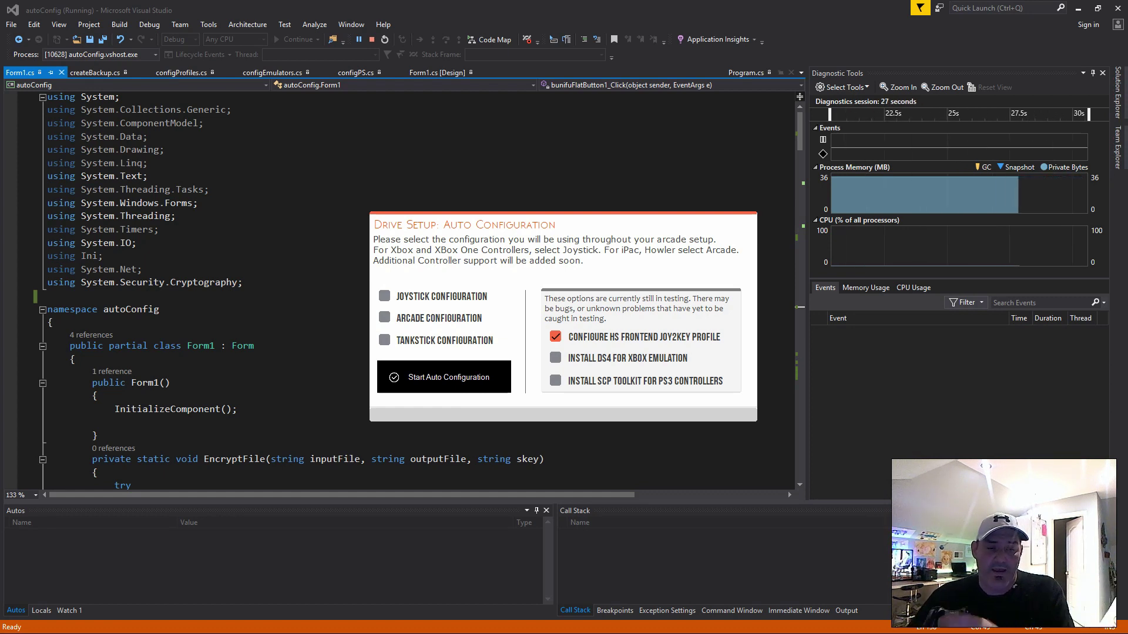
left_click(384, 317)
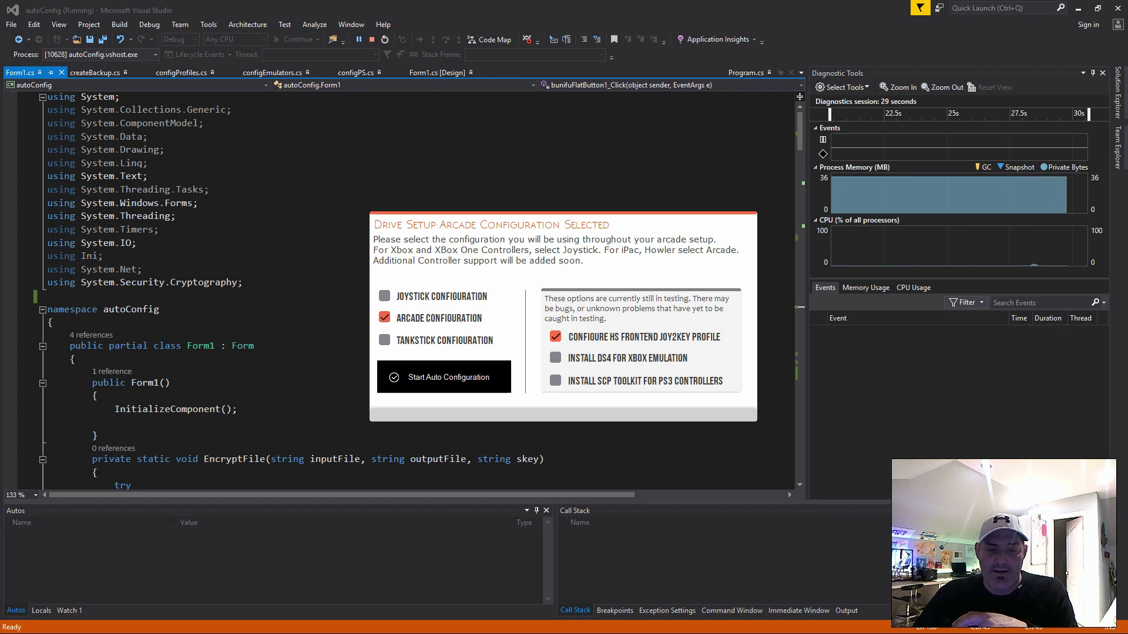
left_click(555, 337)
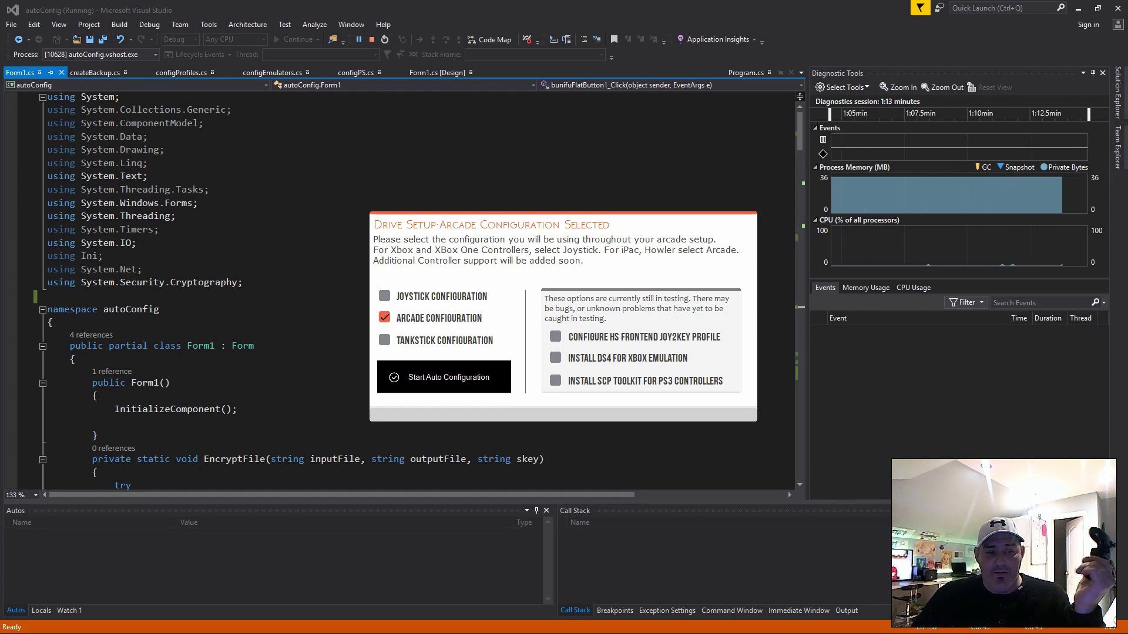
left_click(384, 318)
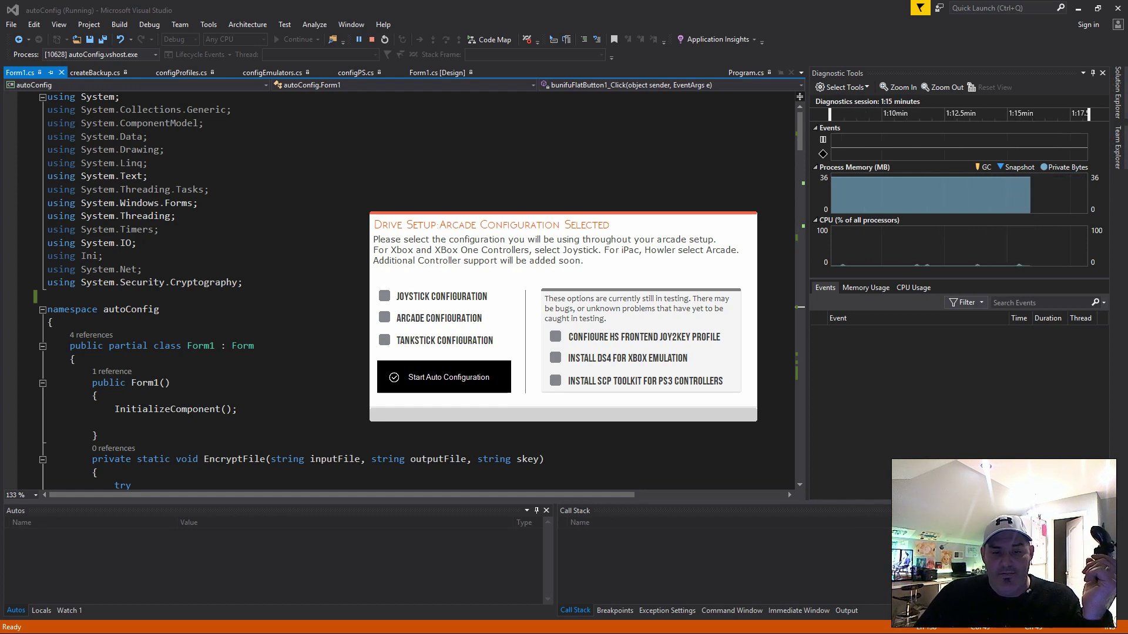
Try the DS4, SCP Toolkit and Arcade Configuration options in the setup form and stop debugging
left_click(555, 358)
left_click(555, 381)
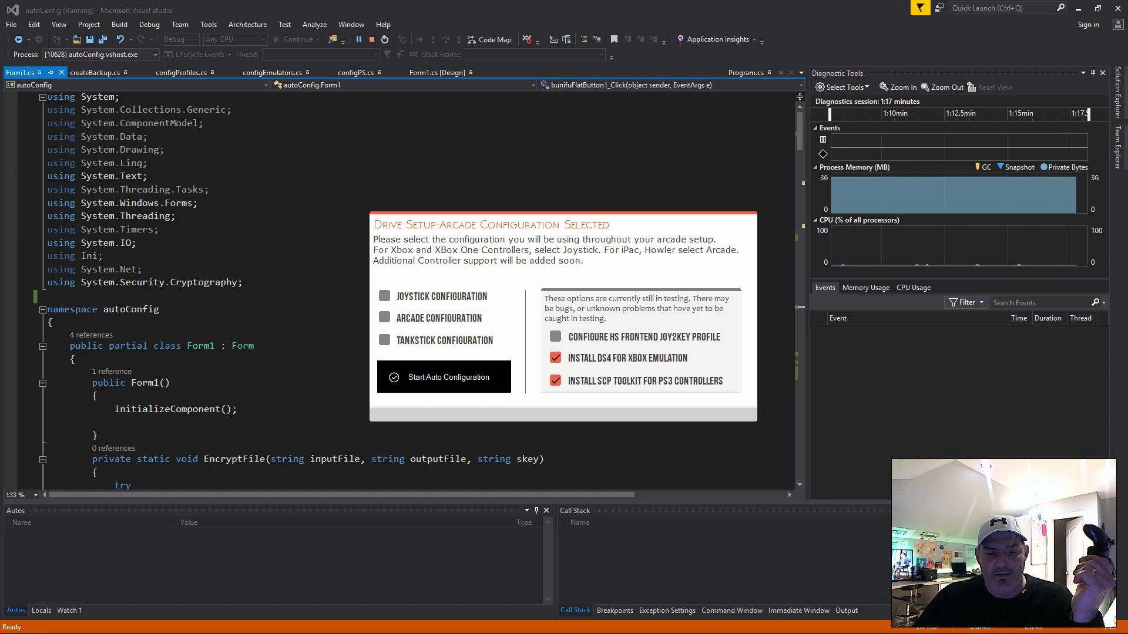
left_click(384, 318)
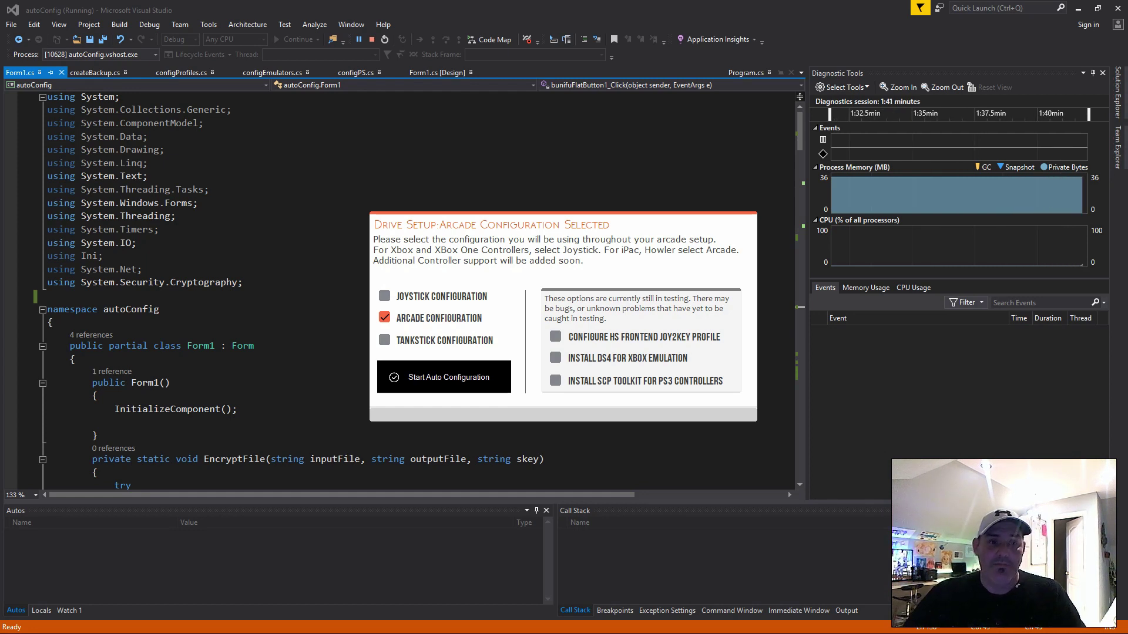
key("shift+F5")
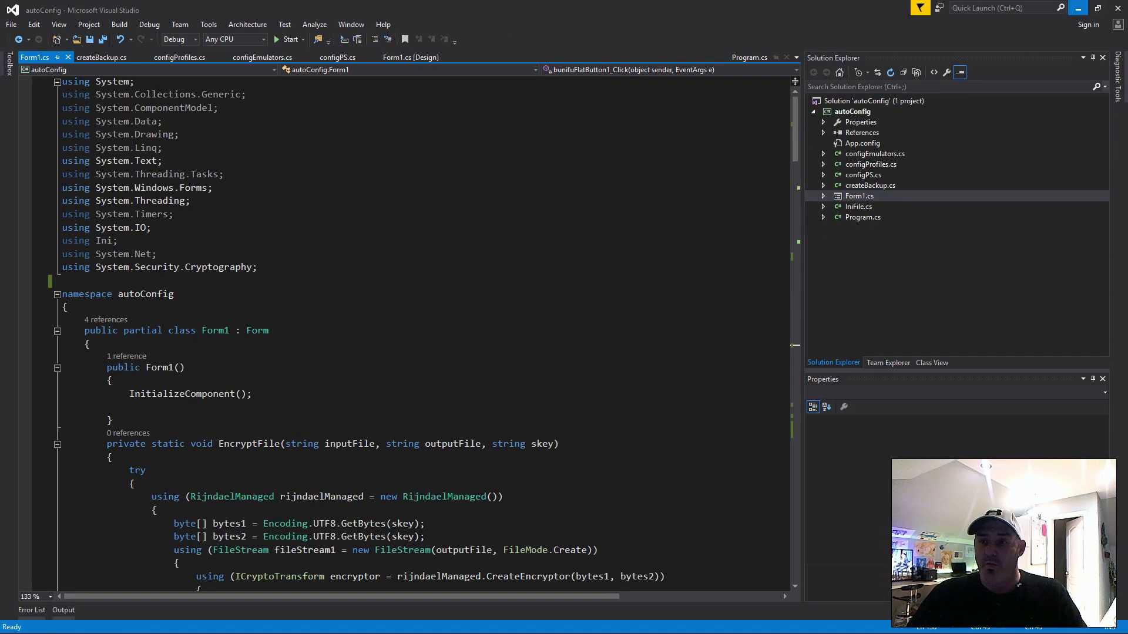